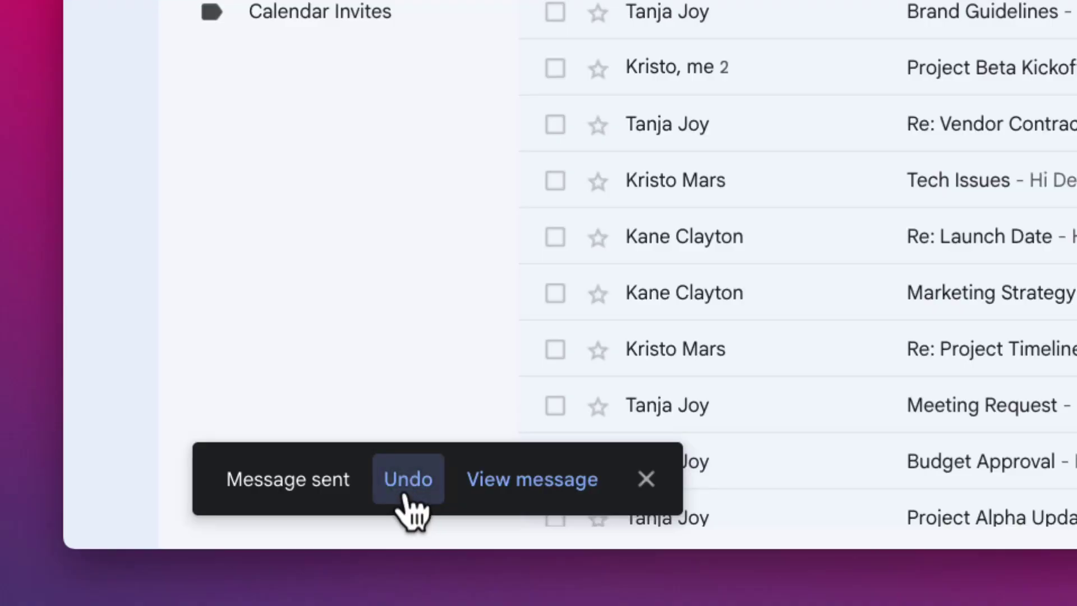
# - Undo sending the Project Updates email so it reopens as an editable draft
pyautogui.click(407, 495)
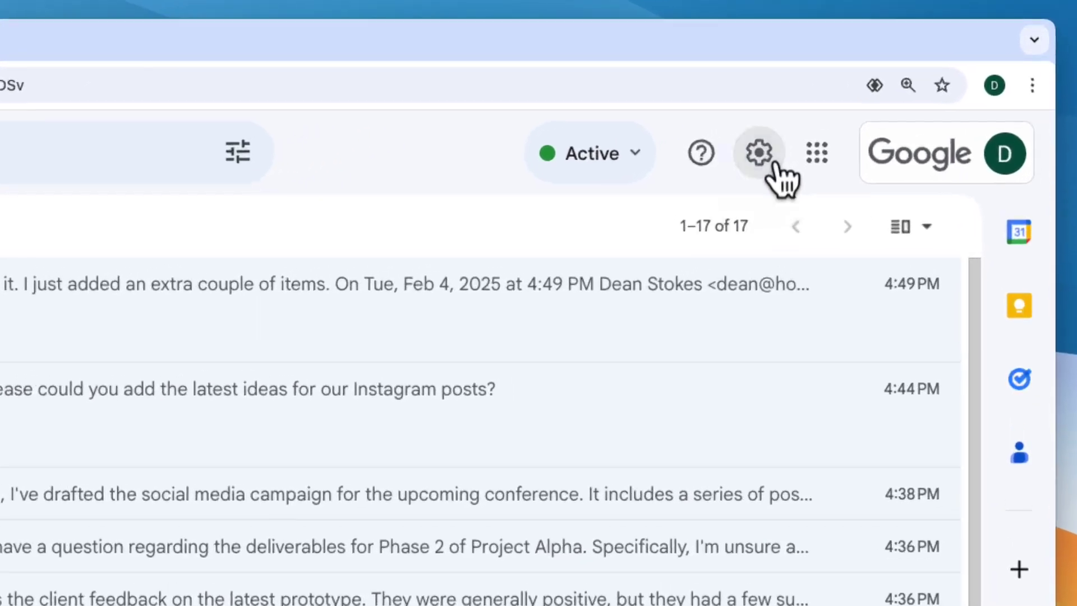
# - Check that the General settings' Undo Send cancellation period is 30 seconds
pyautogui.click(830, 131)
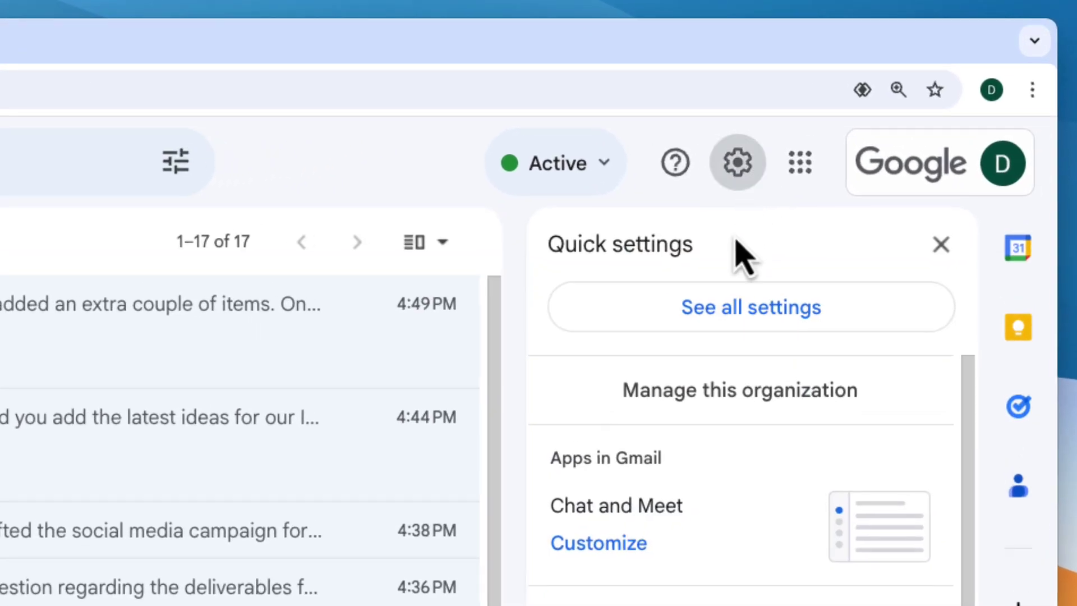
pyautogui.click(729, 309)
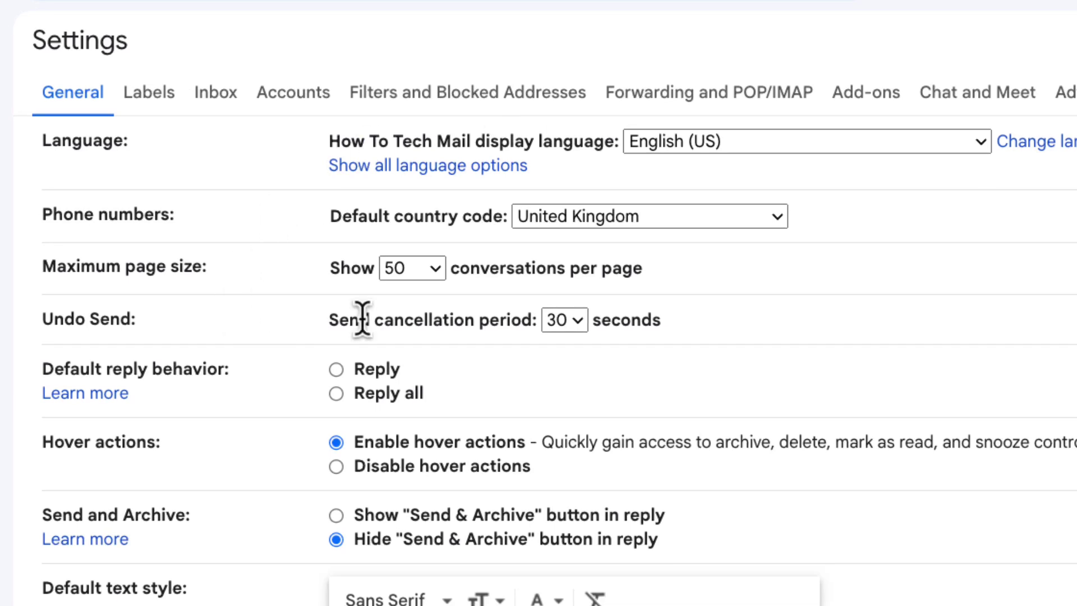
pyautogui.moveTo(324, 335); pyautogui.dragTo(721, 344)
pyautogui.click(722, 344)
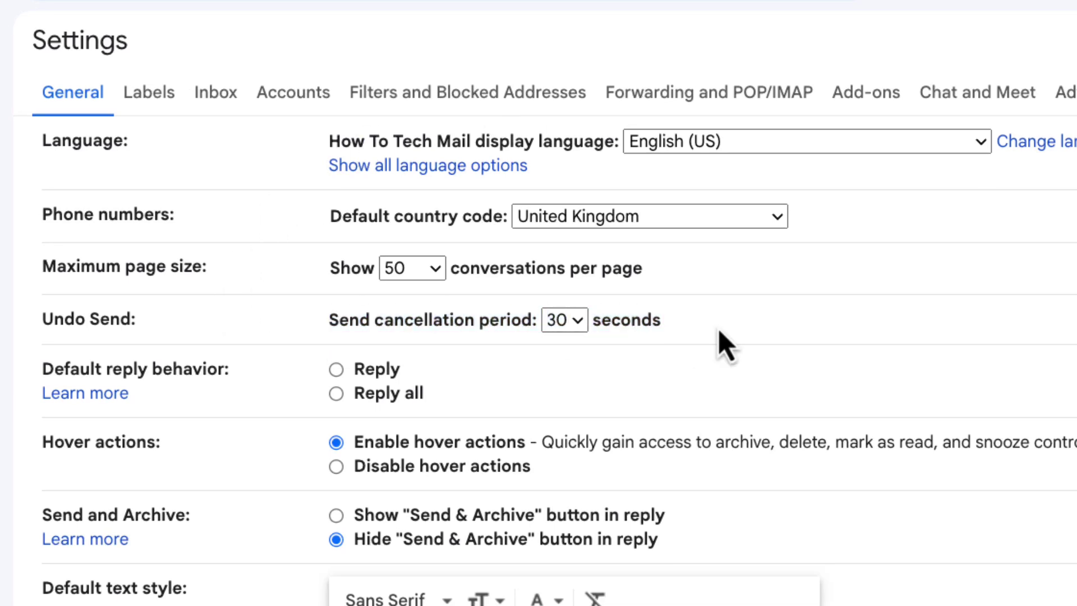
pyautogui.click(561, 320)
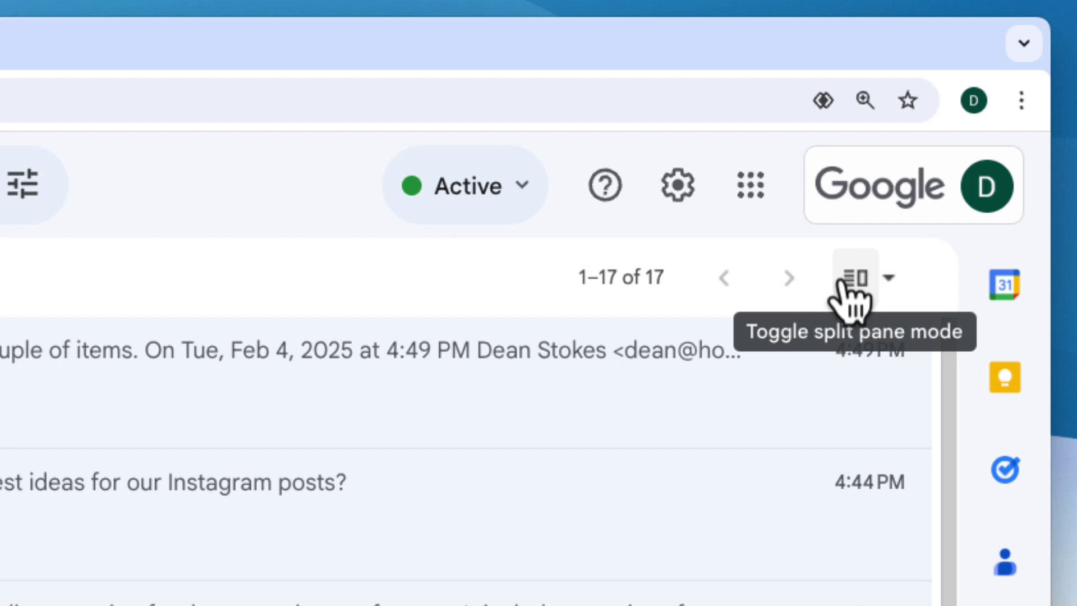
# - Turn on split-pane mode and open Team Meeting Agenda beside the list, expanding and collapsing a message
pyautogui.click(841, 283)
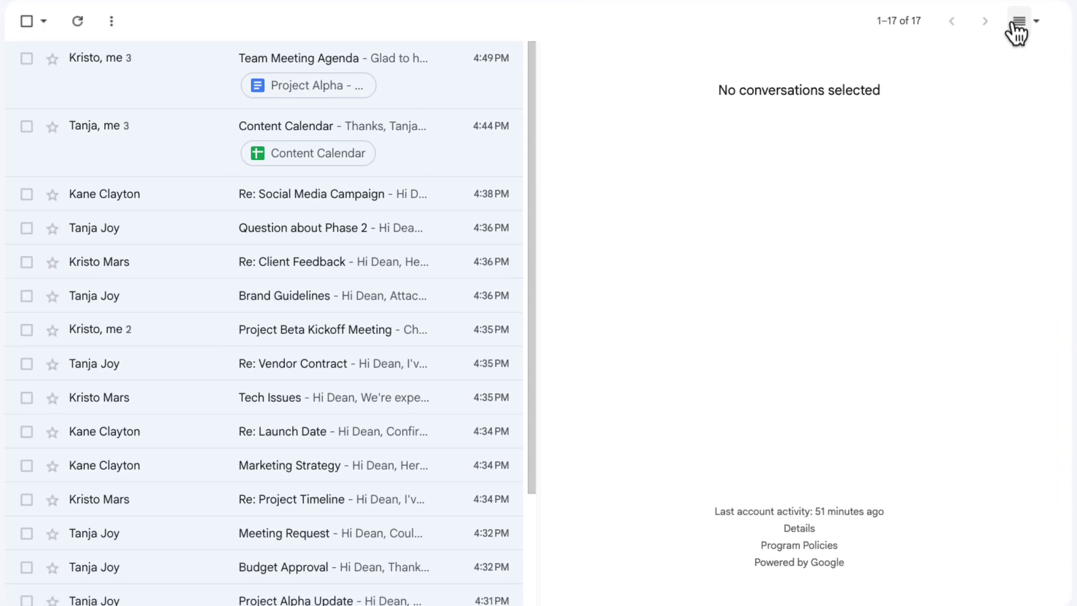
pyautogui.click(149, 76)
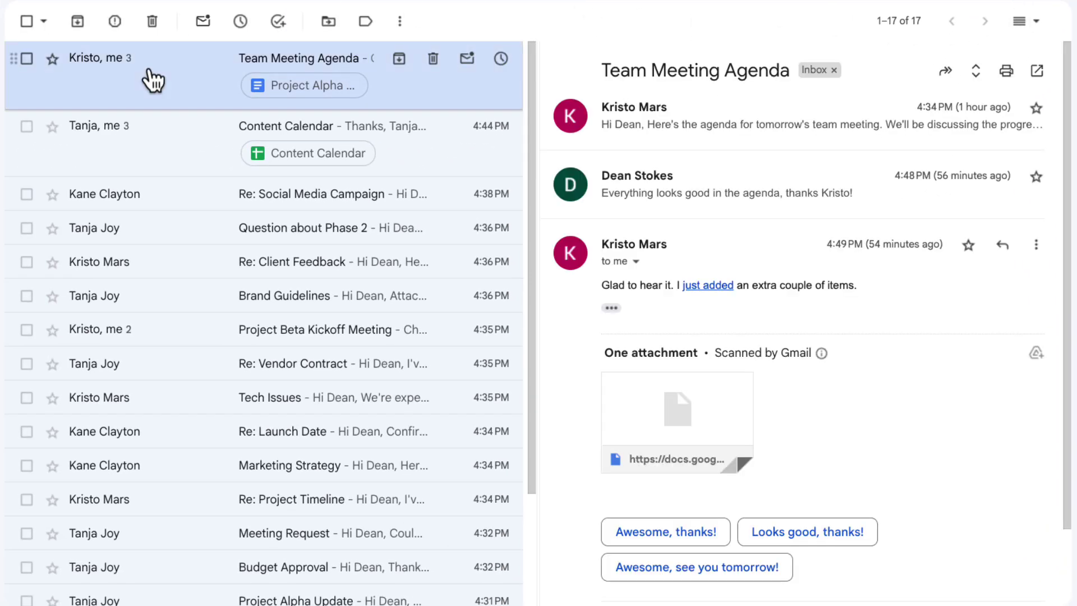
pyautogui.click(754, 197)
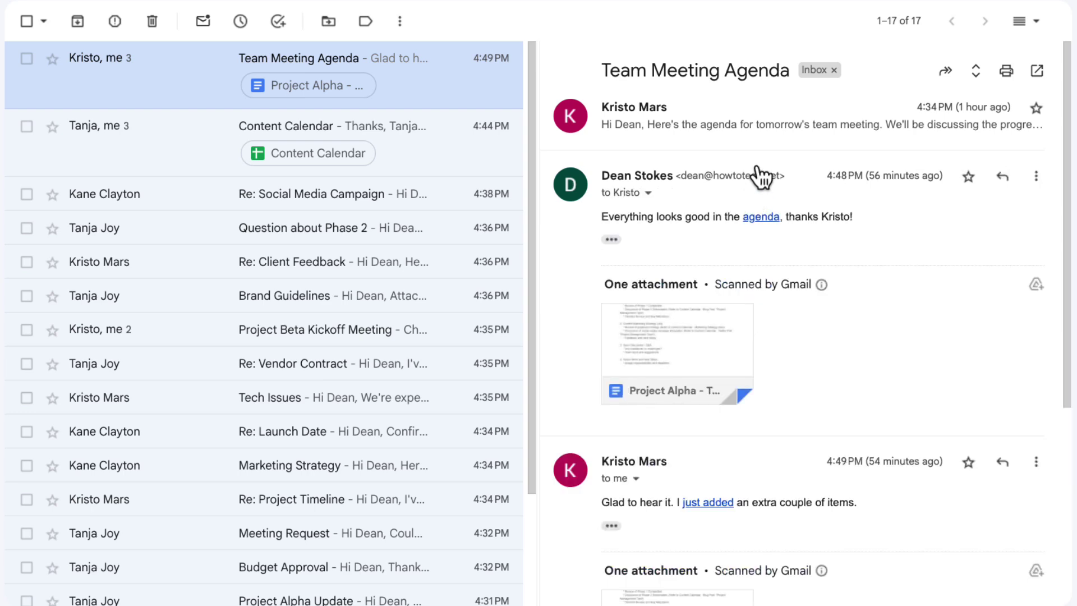
pyautogui.click(760, 176)
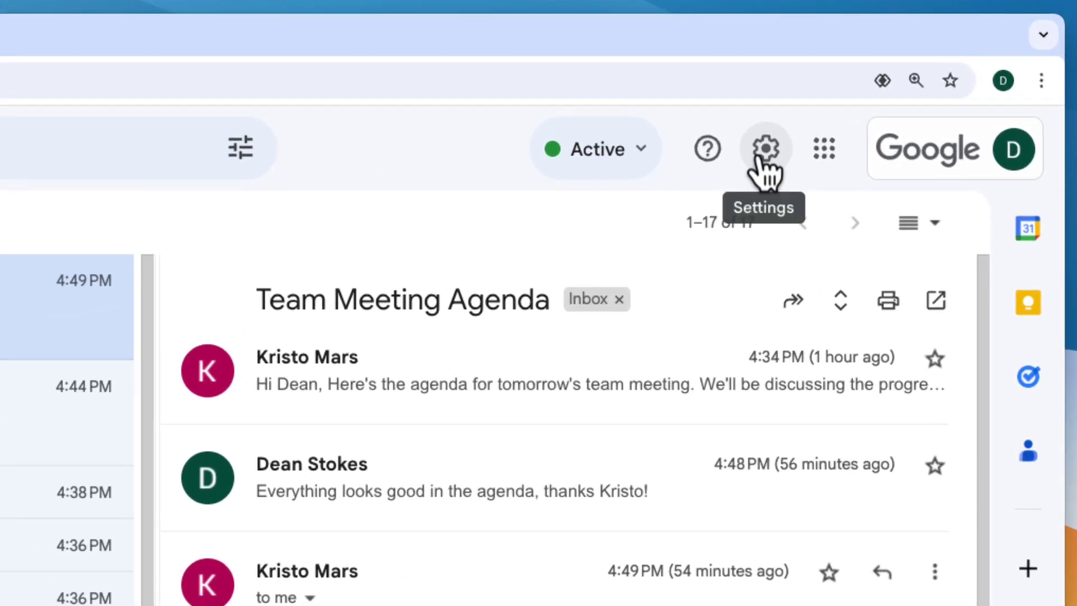
# - Bring up Quick settings and scroll down to the Inbox type choices
pyautogui.click(764, 160)
pyautogui.scroll(-10, 759, 218)
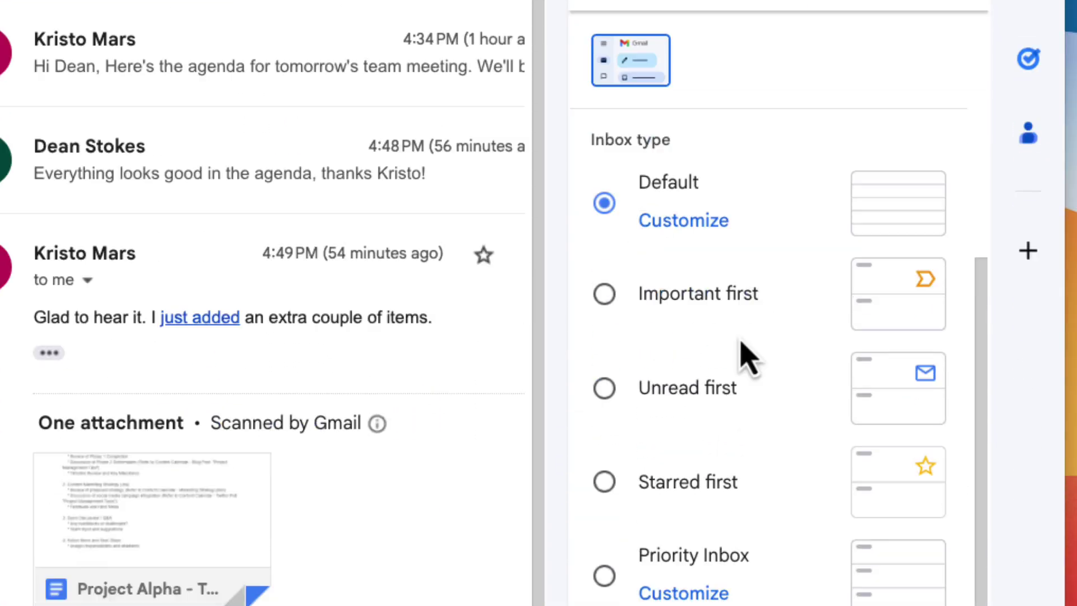
pyautogui.scroll(-2, 727, 335)
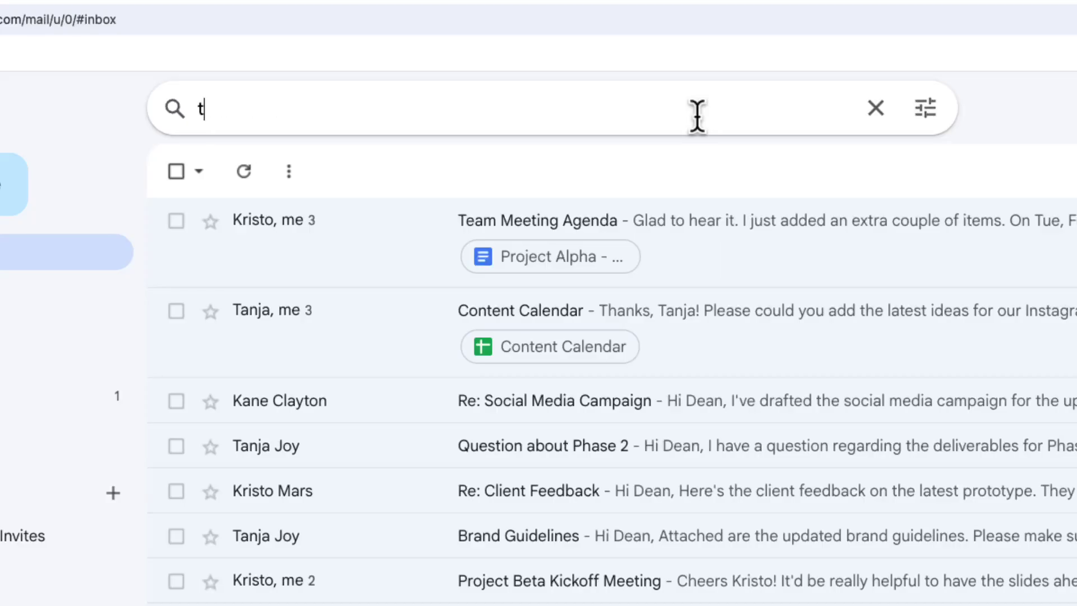
# - Search for all mail from one contact and bookmark the results page on the bookmarks bar
pyautogui.write('anja')
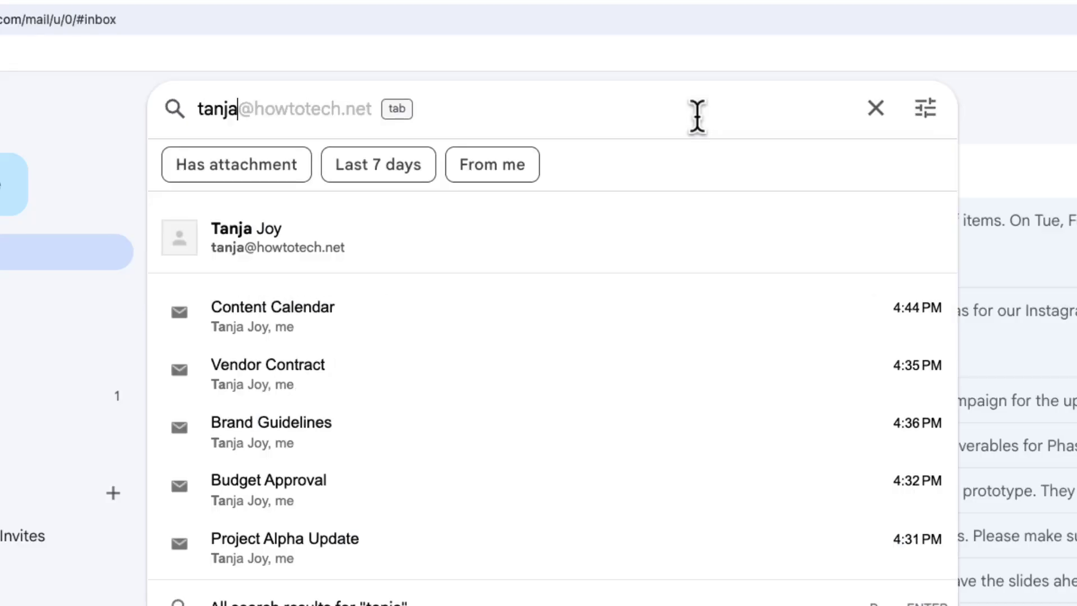
pyautogui.click(716, 232)
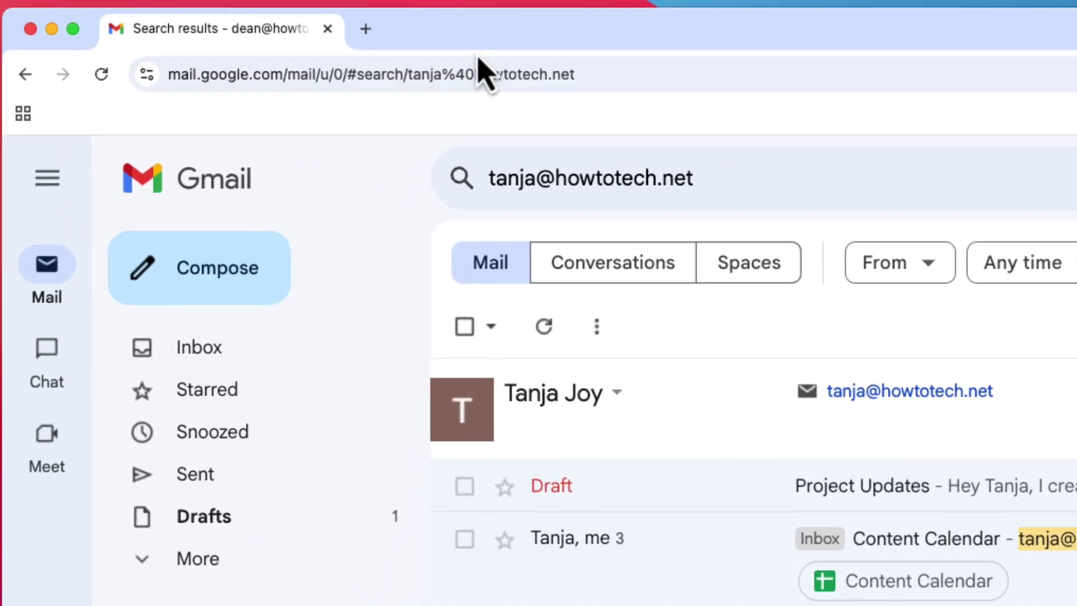
pyautogui.click(300, 12)
pyautogui.press('super+a')
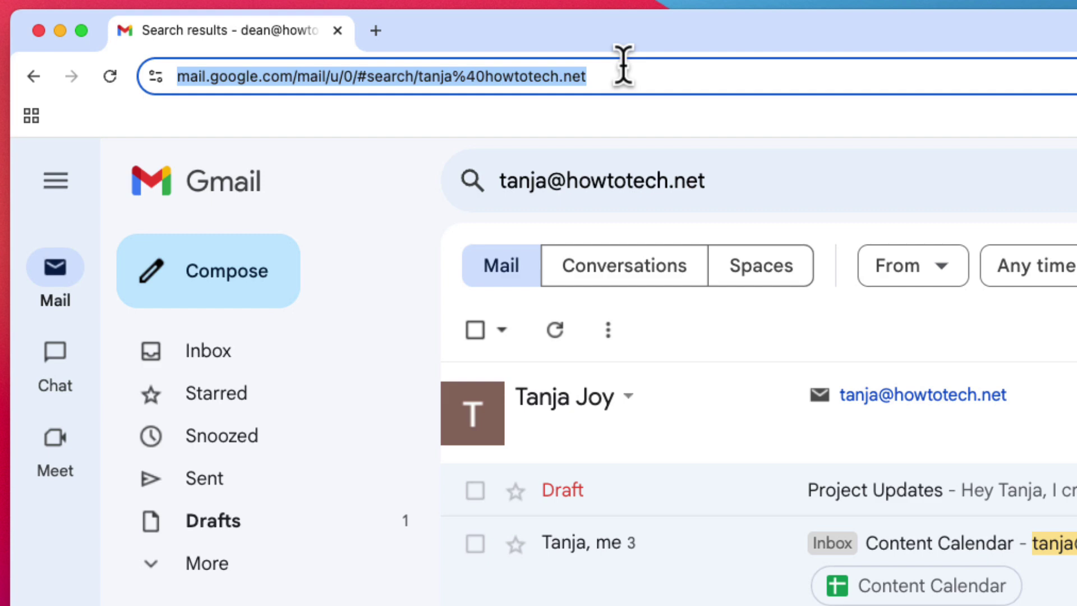
pyautogui.click(955, 87)
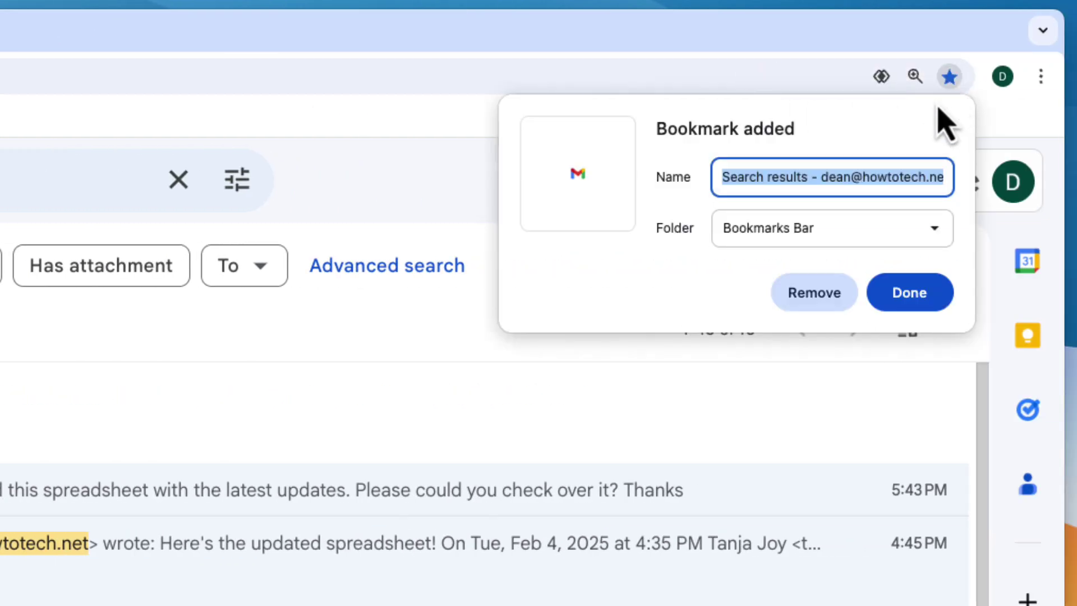
pyautogui.press('Return')
pyautogui.press('super+l')
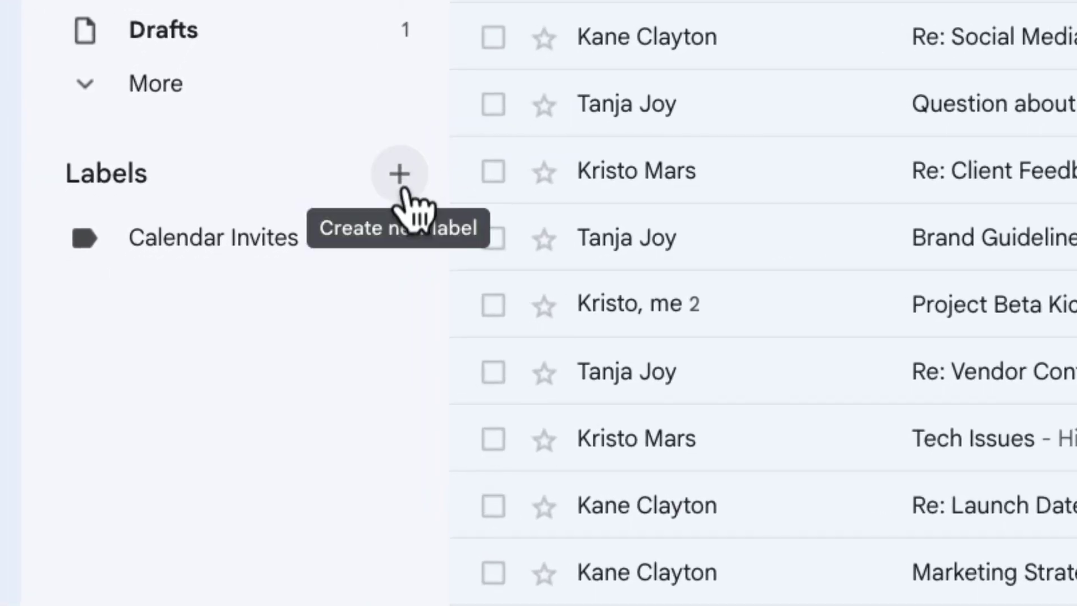
# - Create a new label named To Do
pyautogui.click(399, 175)
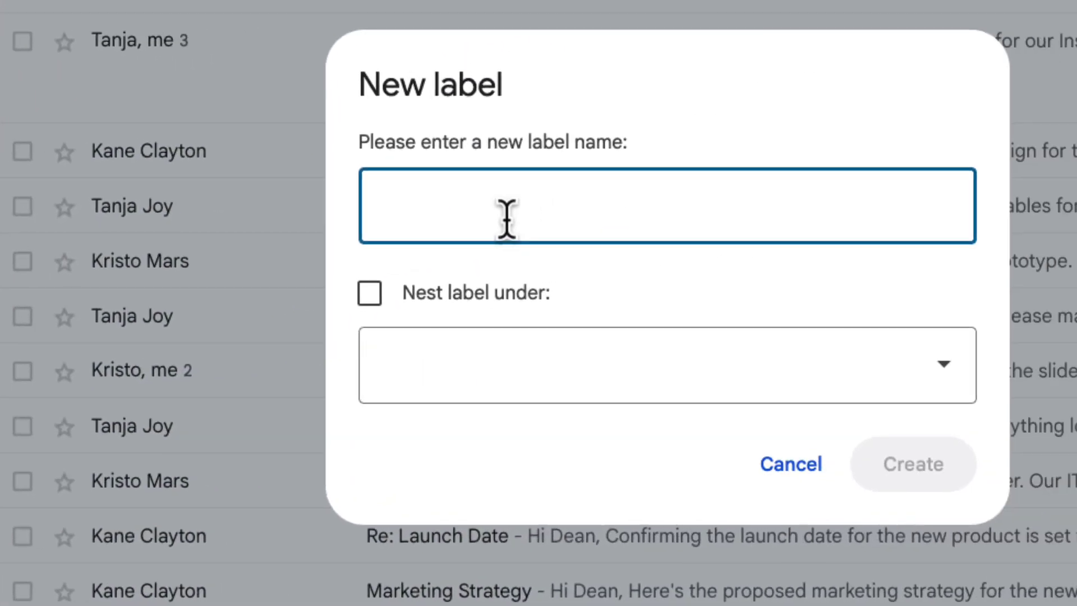
pyautogui.write('To Do')
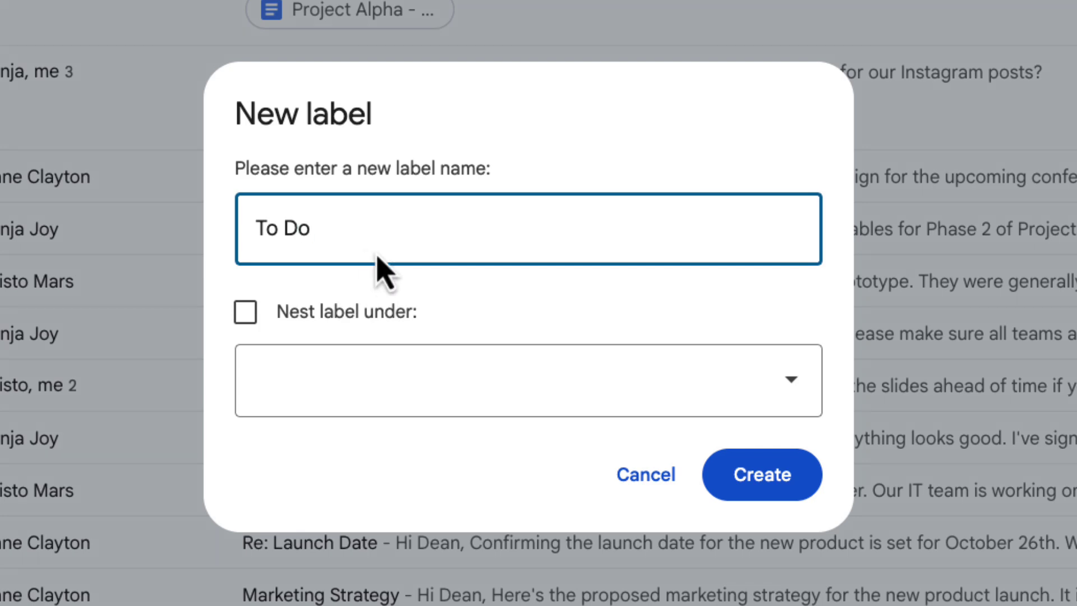
pyautogui.click(728, 470)
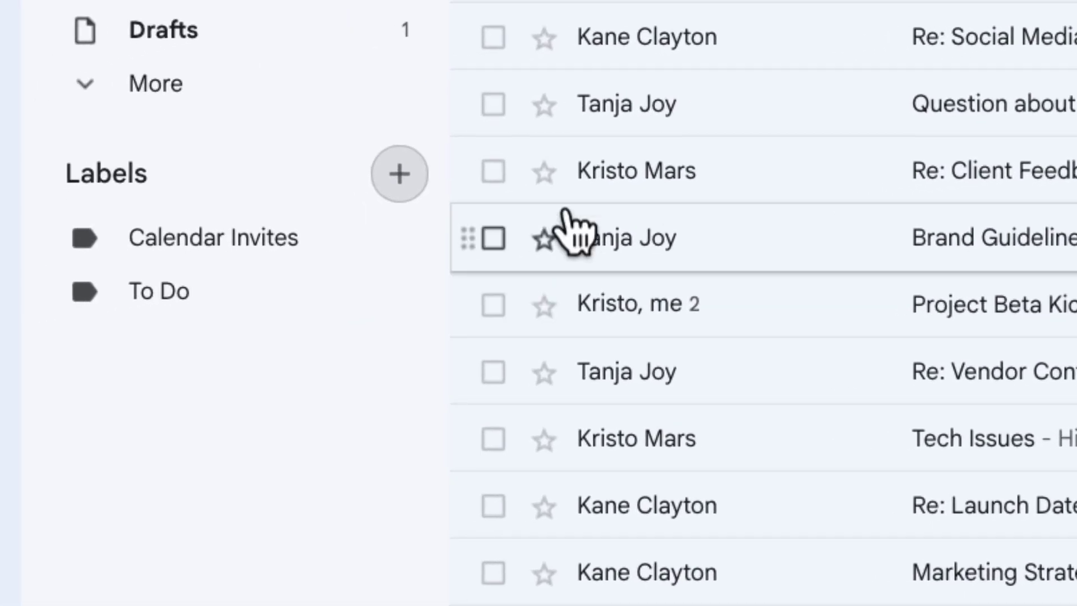
# - Set the To Do label's colour to red
pyautogui.moveTo(400, 291)
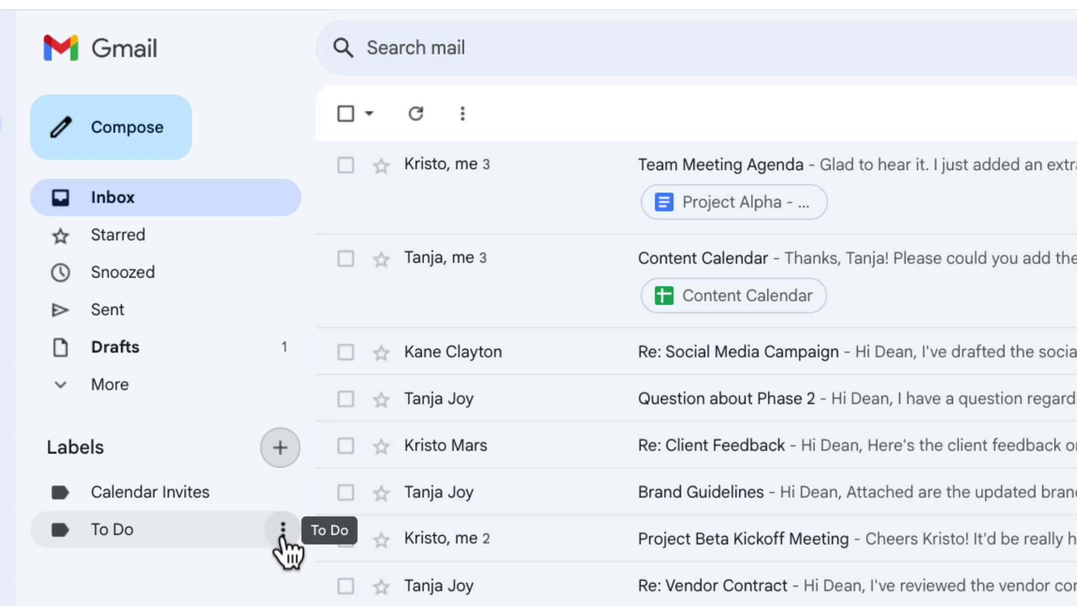
pyautogui.click(282, 529)
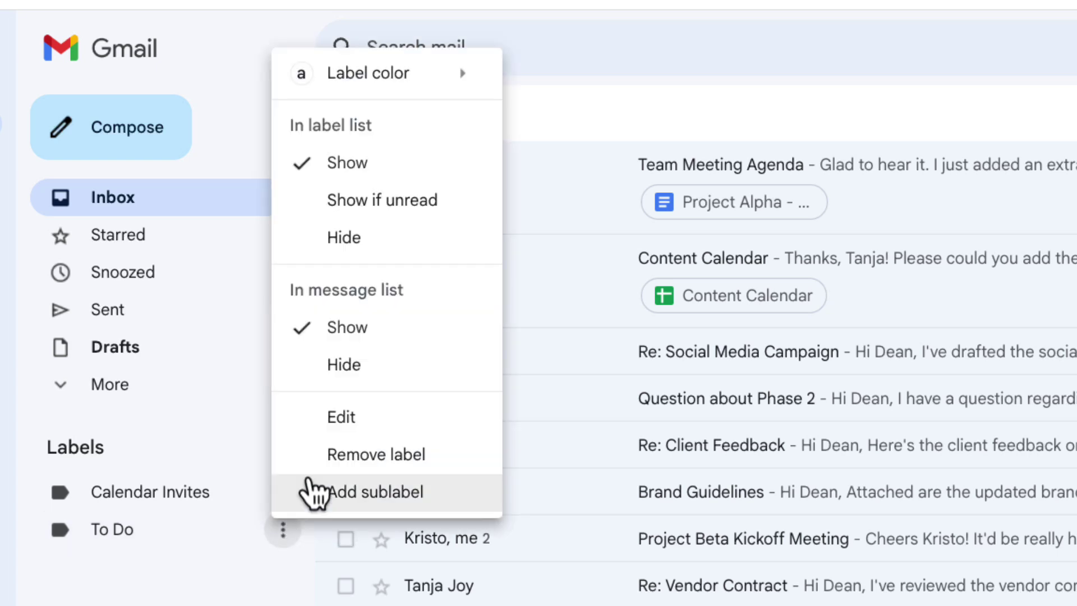
pyautogui.moveTo(429, 82)
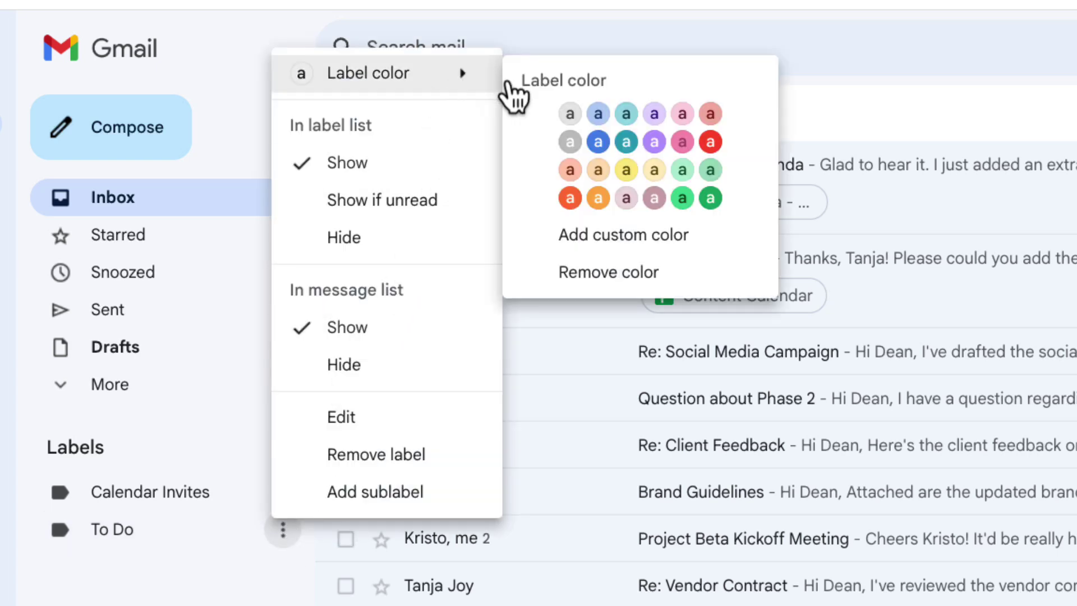
pyautogui.click(717, 144)
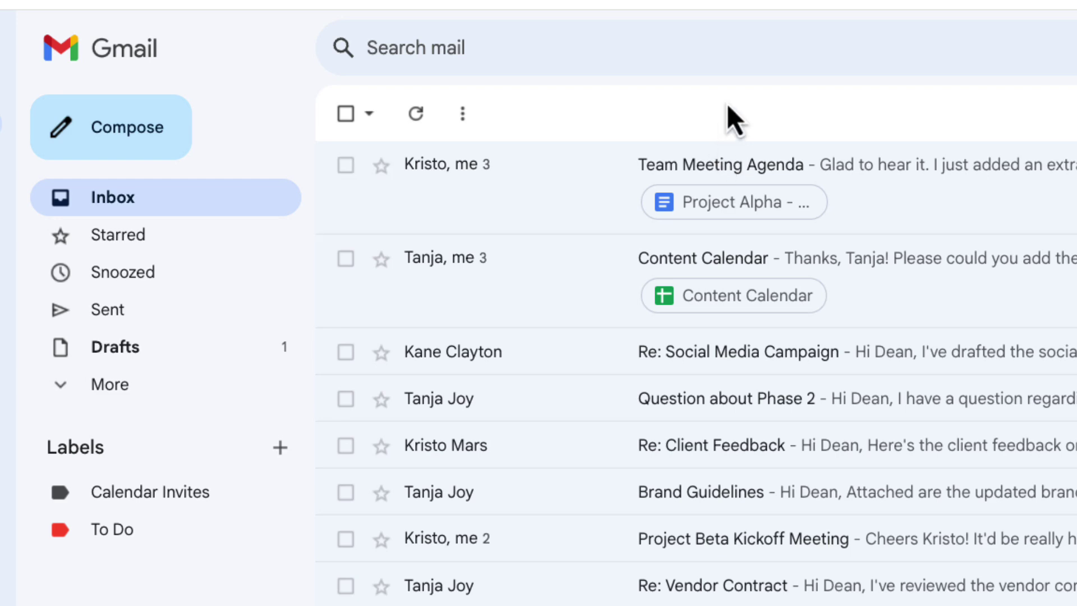
# - Apply the To Do label to the Re: Social Media Campaign conversation
pyautogui.click(346, 353)
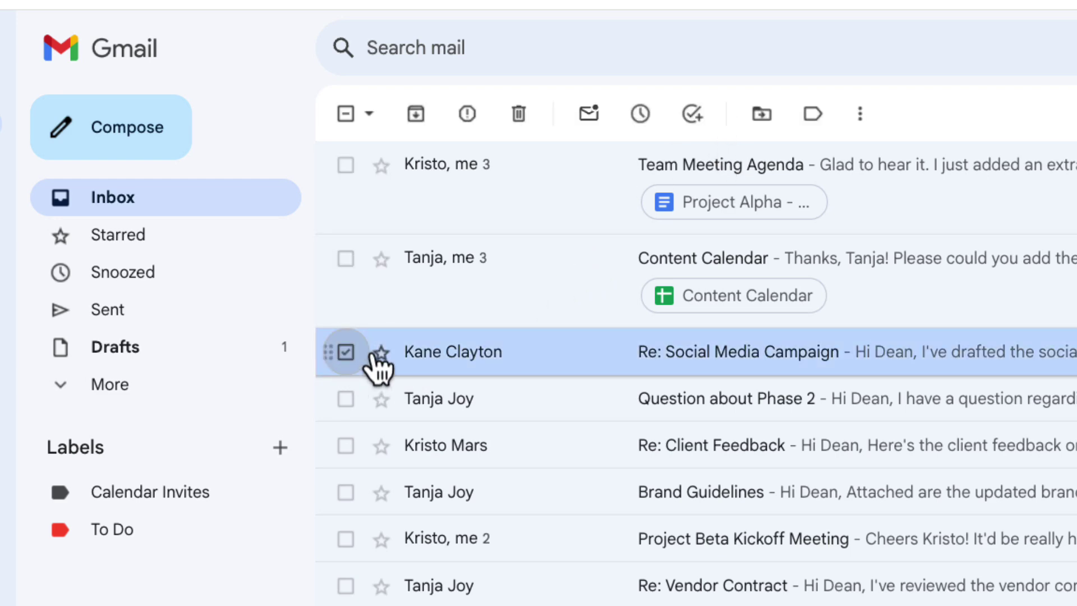
pyautogui.click(811, 115)
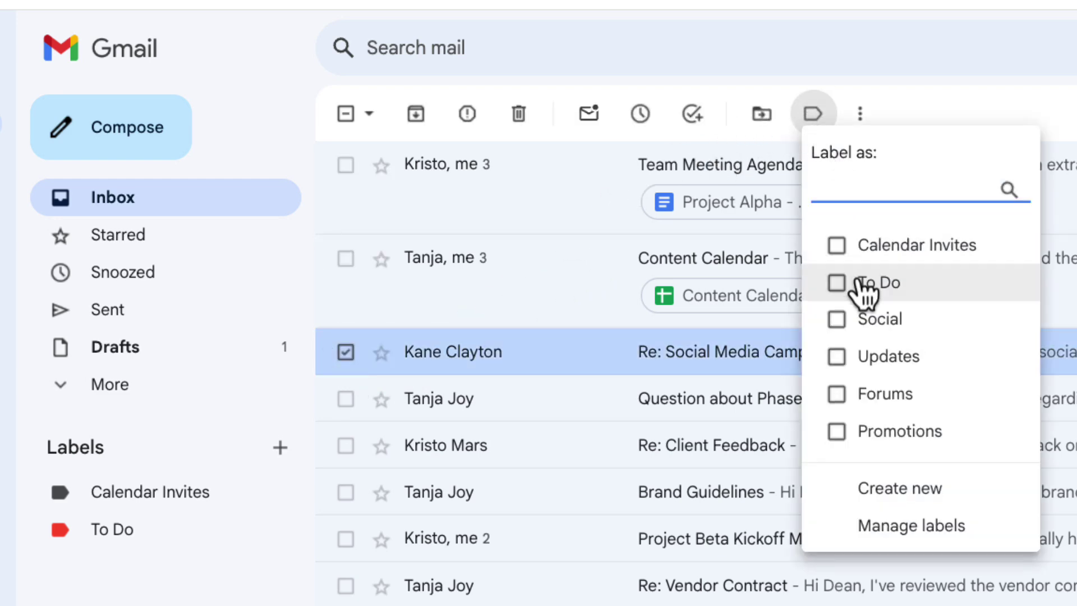
pyautogui.click(833, 280)
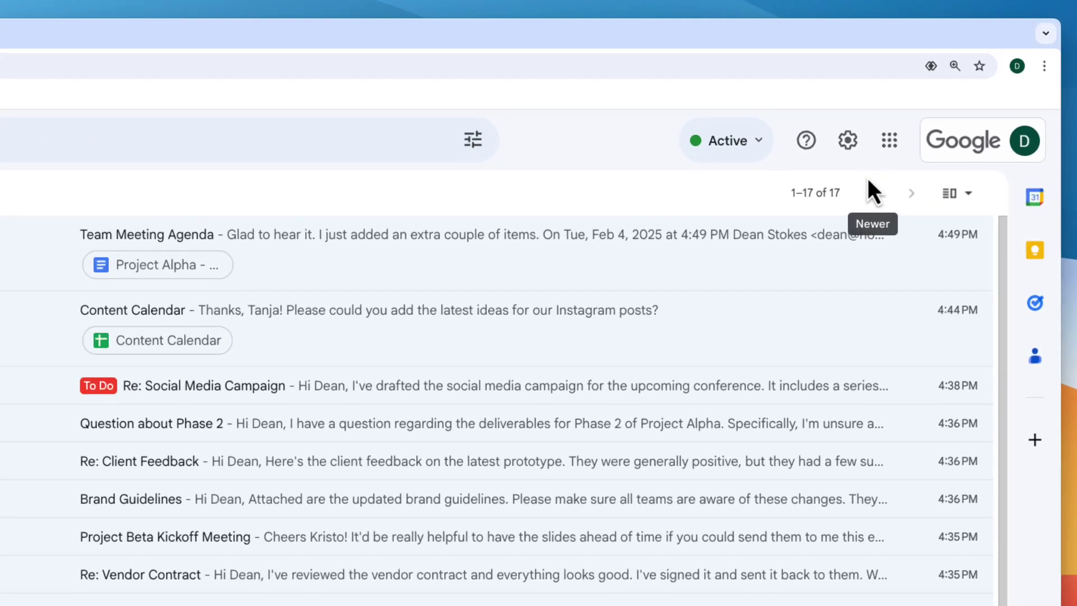
# - Change the inbox type to Priority Inbox in the Inbox settings
pyautogui.click(839, 146)
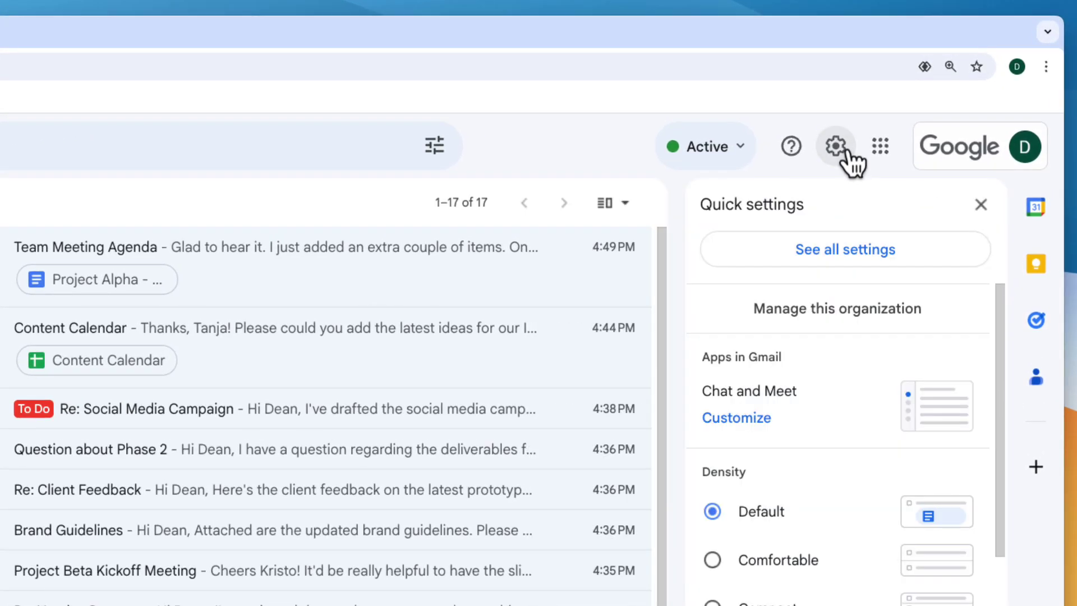
pyautogui.click(868, 263)
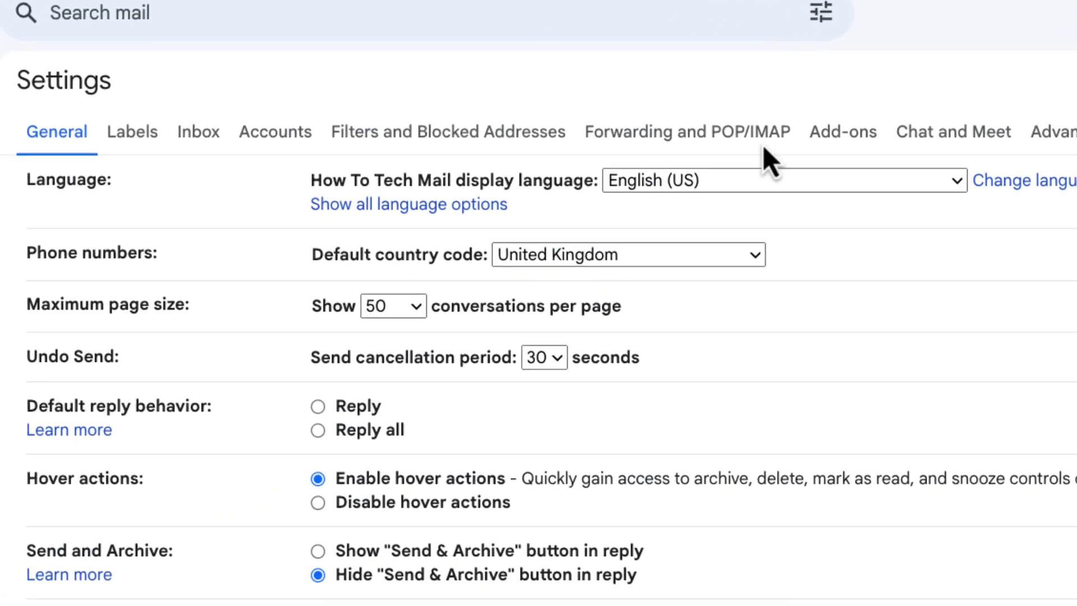
pyautogui.click(219, 129)
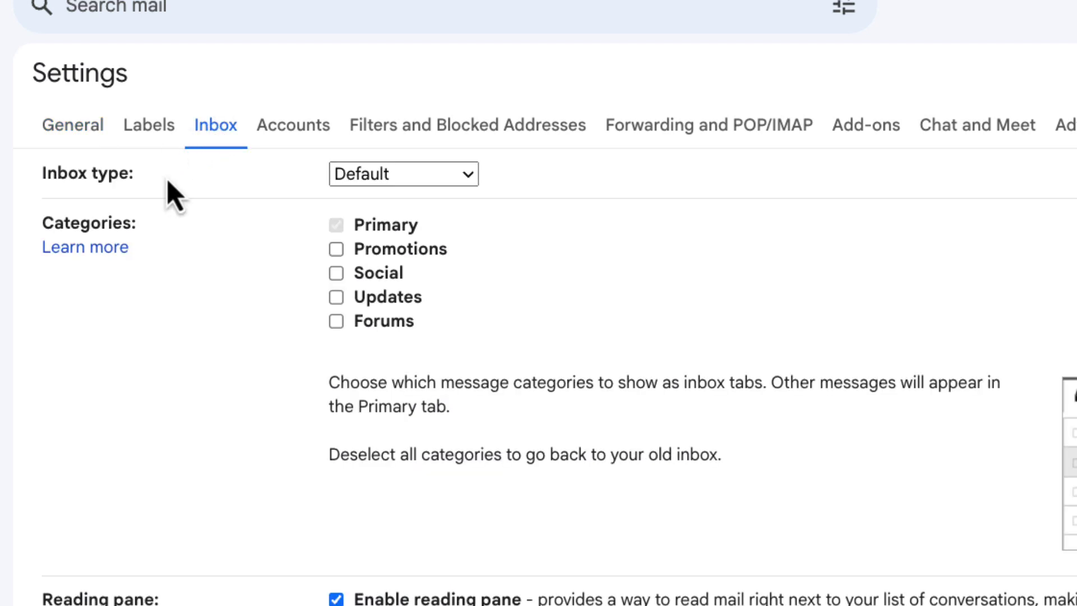
pyautogui.click(388, 184)
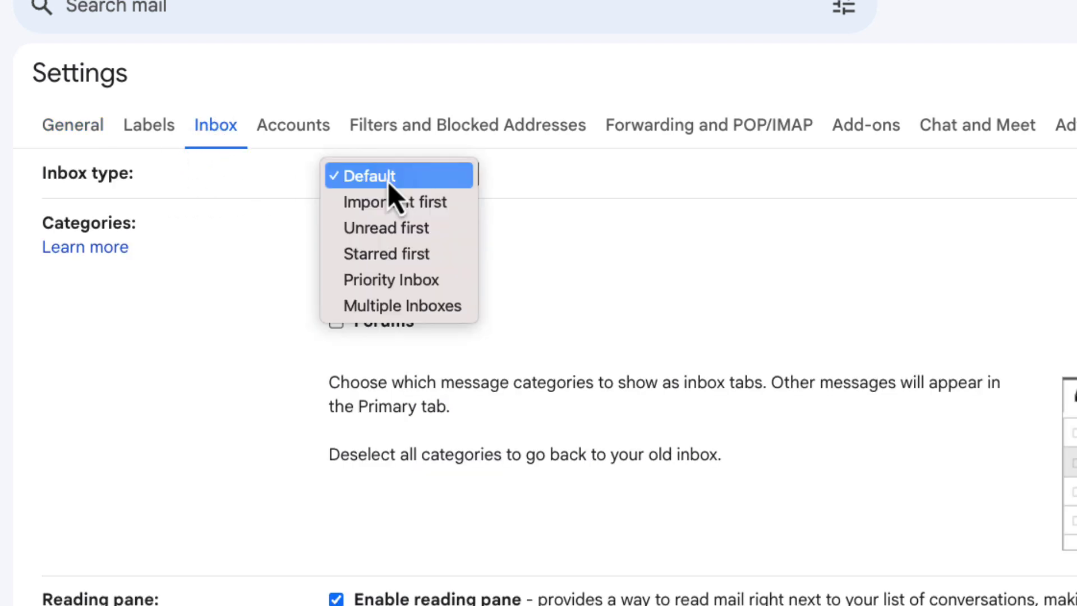
pyautogui.click(405, 285)
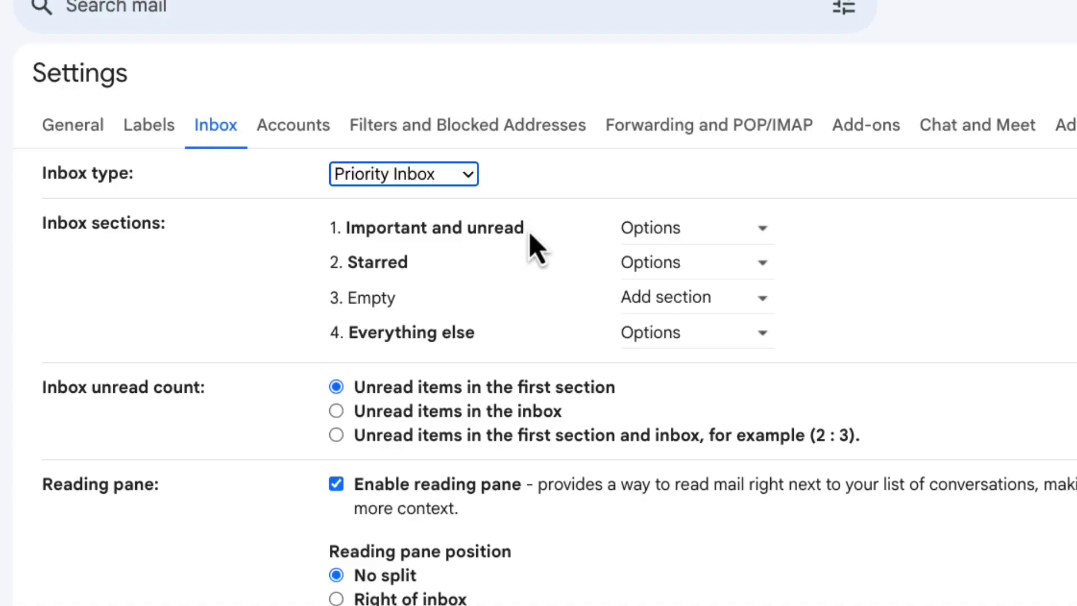
# - Replace the Important and unread and Starred sections with a To Do label section, and save
pyautogui.click(678, 232)
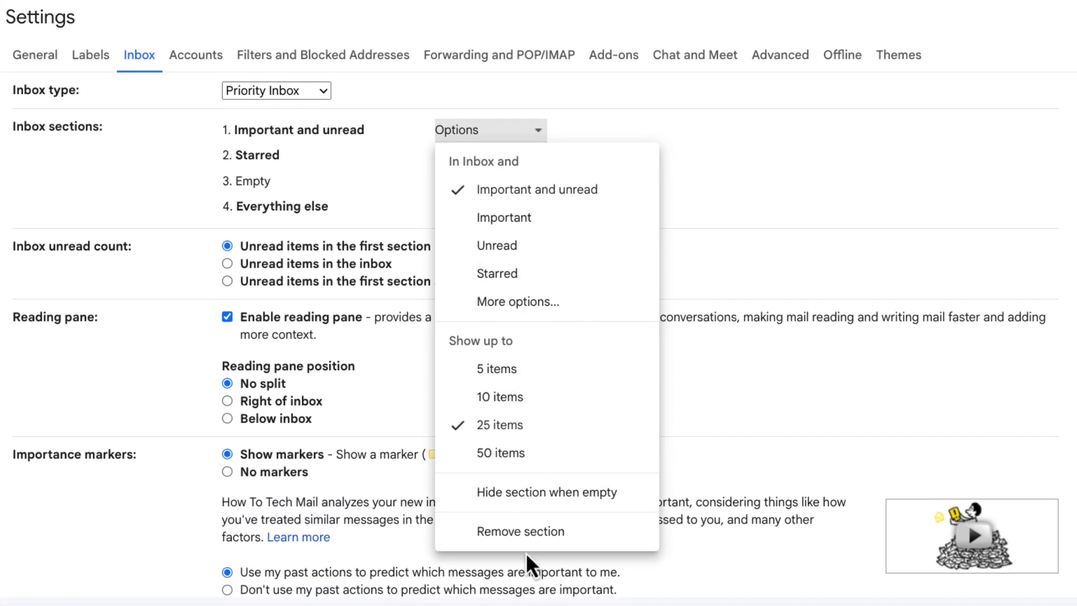
pyautogui.click(527, 531)
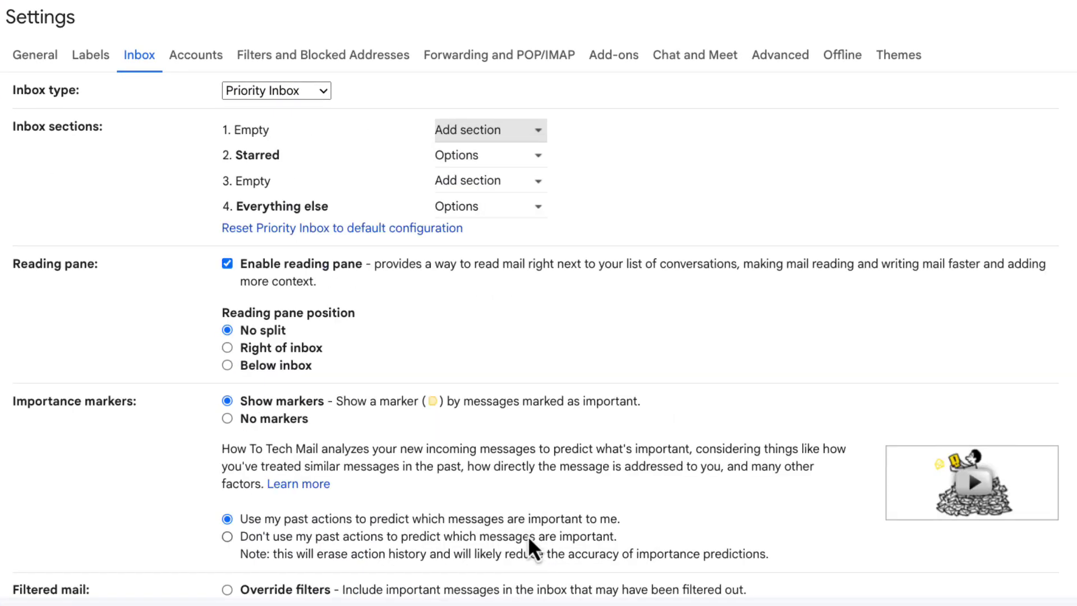
pyautogui.click(492, 158)
pyautogui.click(528, 556)
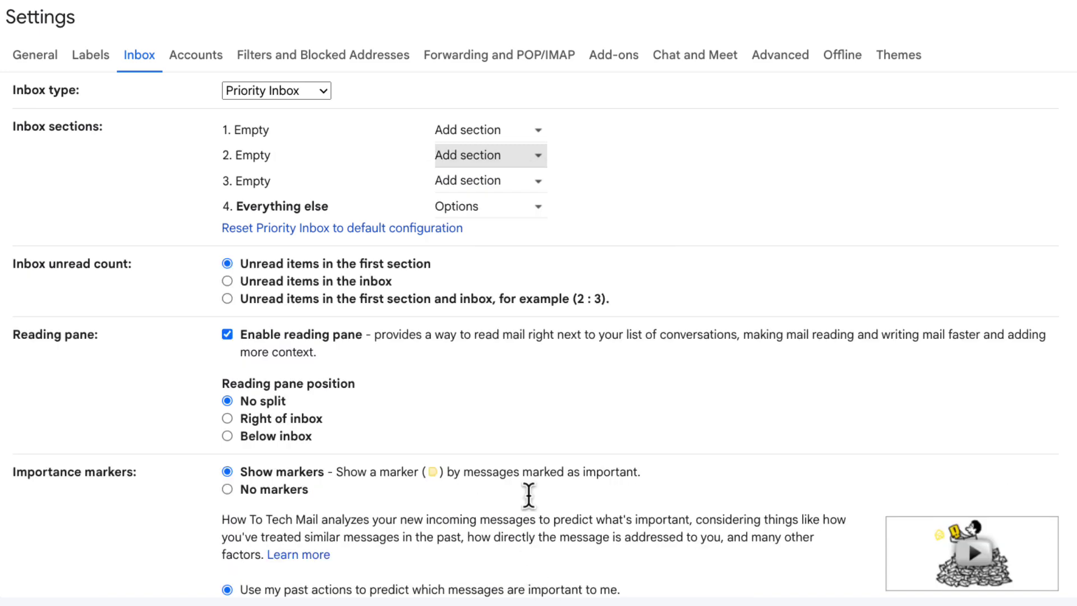
pyautogui.click(512, 133)
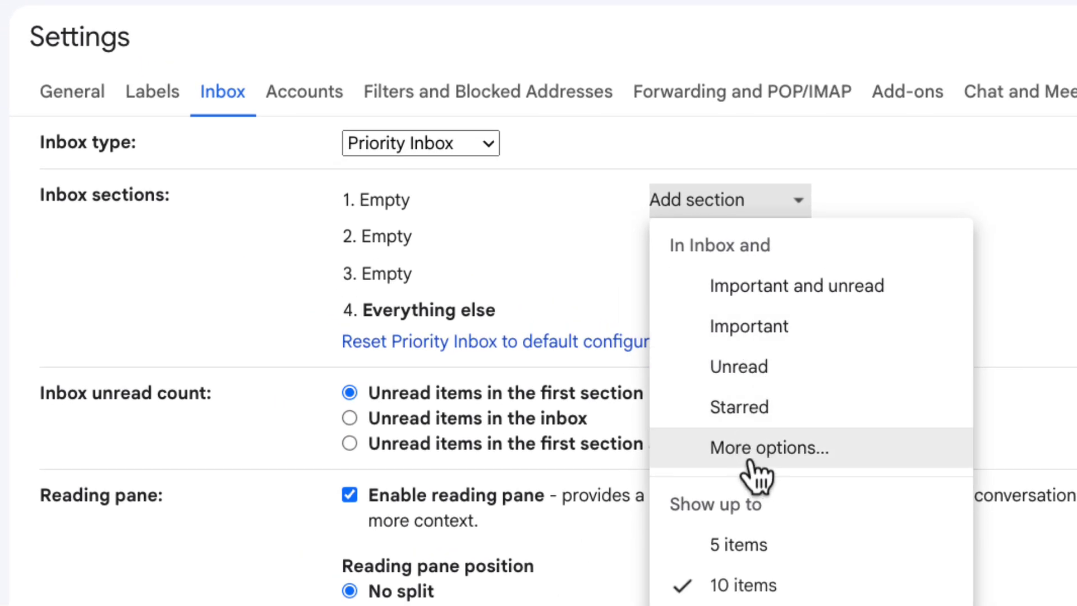
pyautogui.click(748, 462)
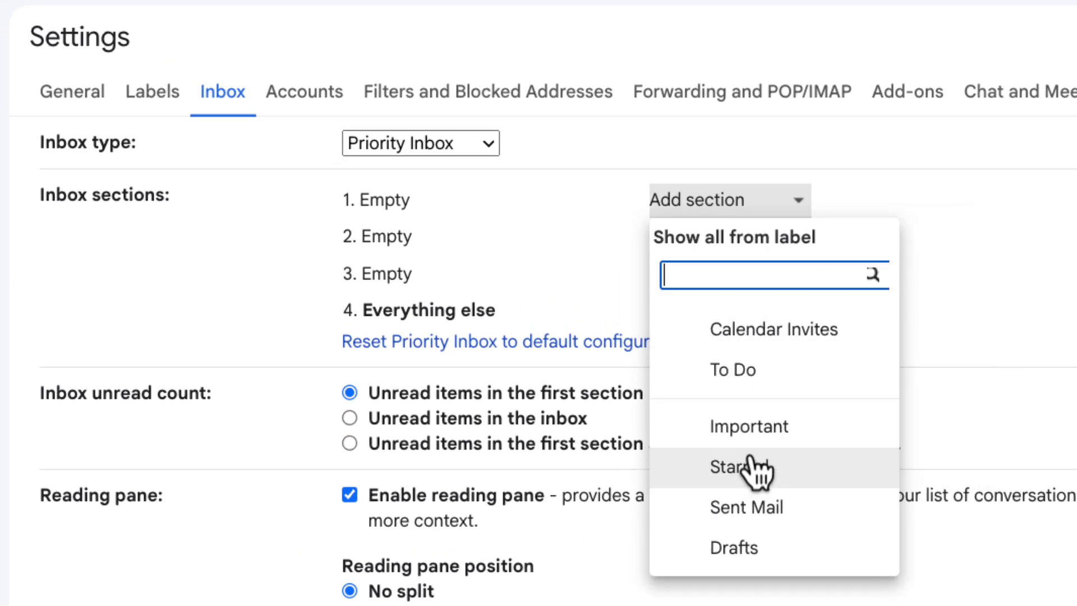
pyautogui.click(752, 377)
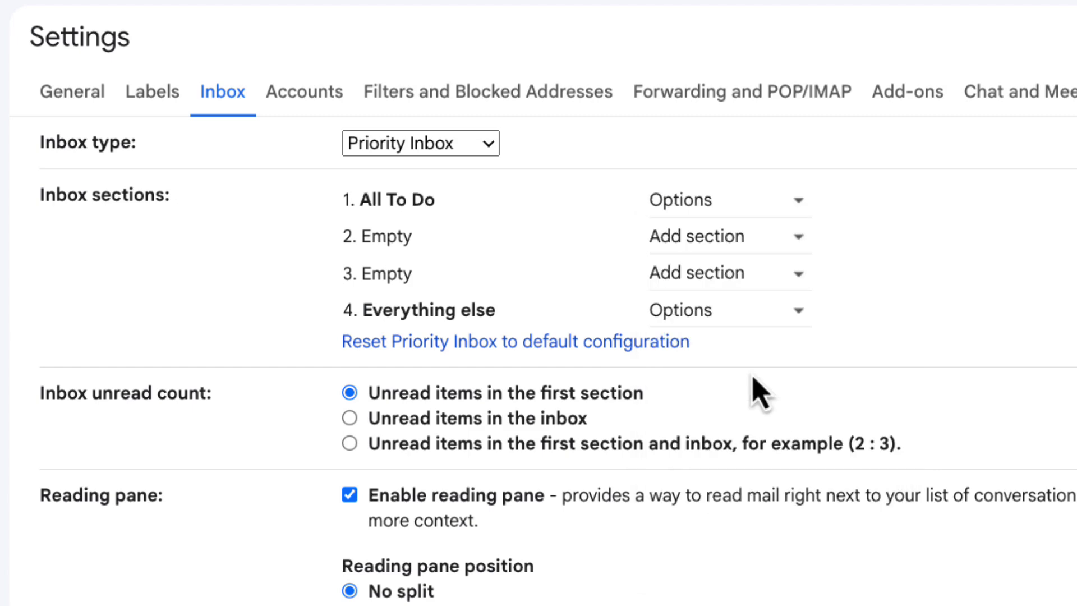
pyautogui.scroll(-9, 760, 392)
pyautogui.click(774, 540)
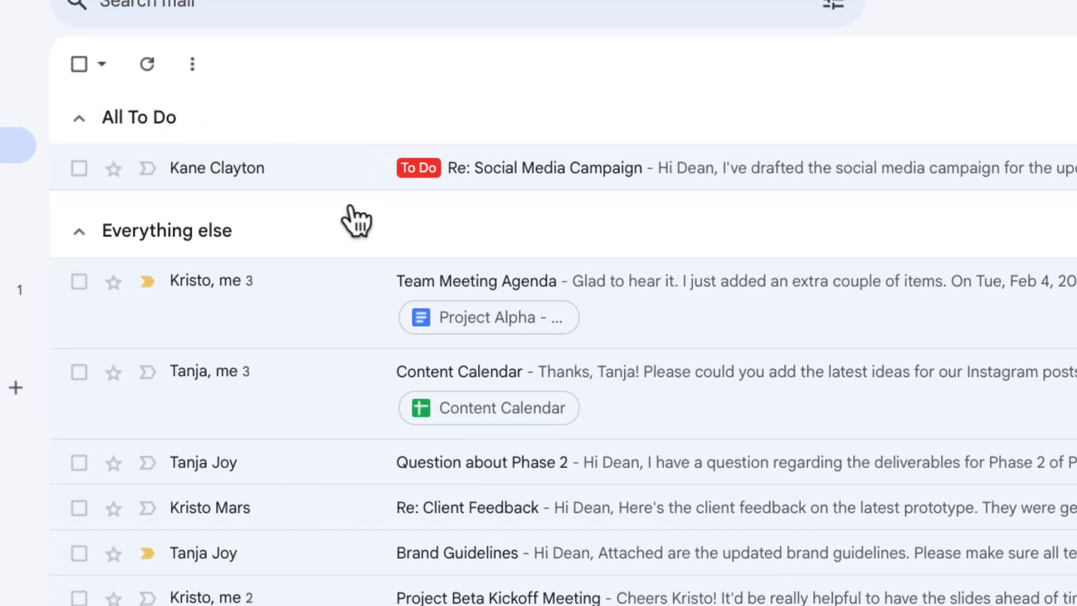
pyautogui.click(185, 247)
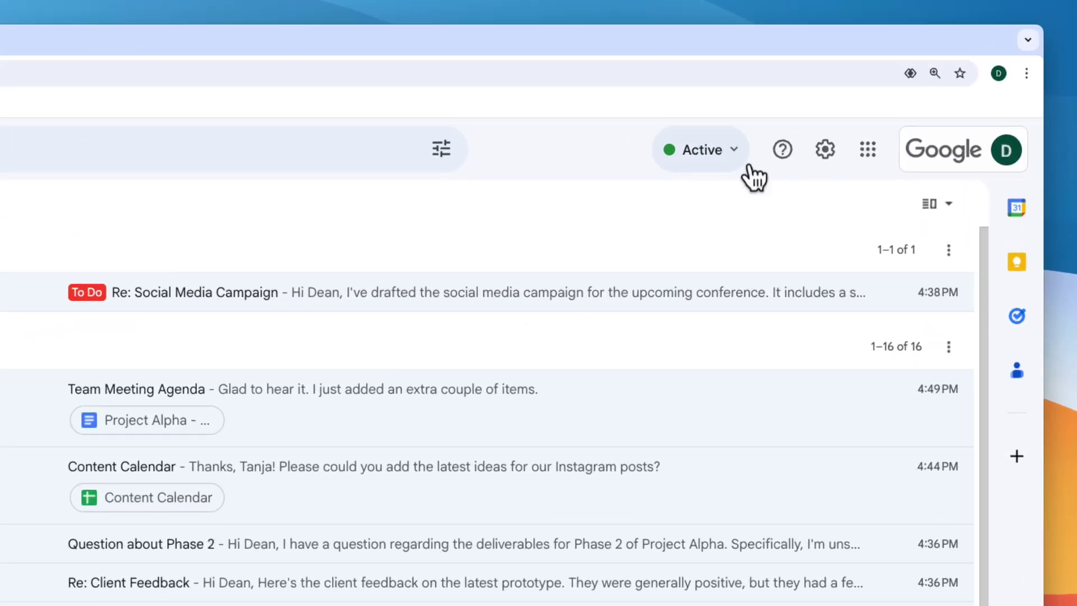
# - Move the yellow star to Not in use, put red-bang and green-check in use, and save
pyautogui.click(825, 149)
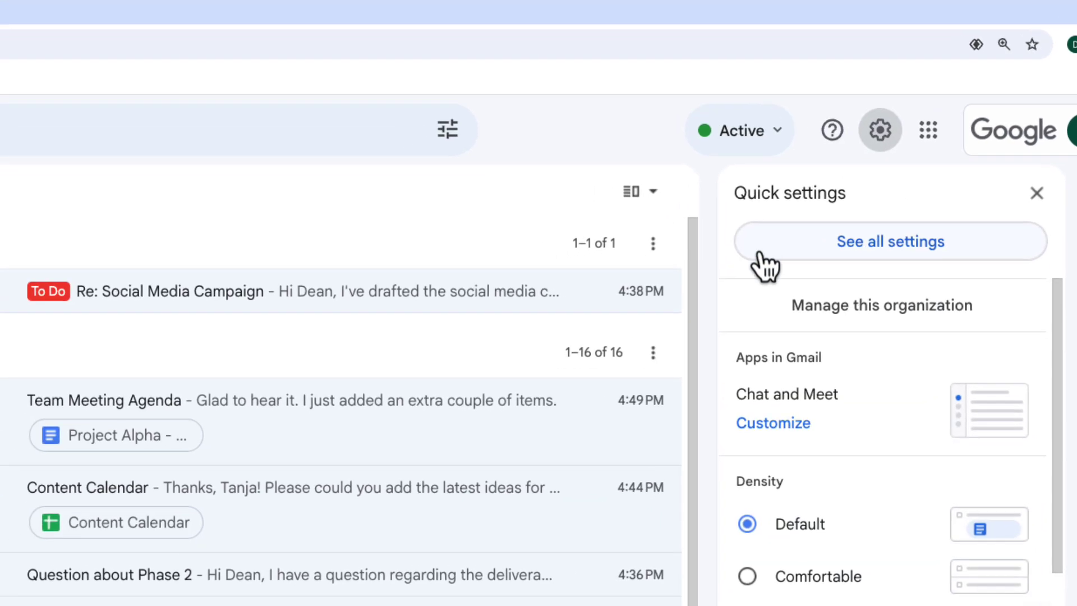
pyautogui.click(829, 274)
pyautogui.scroll(-10, 504, 263)
pyautogui.scroll(-15, 502, 185)
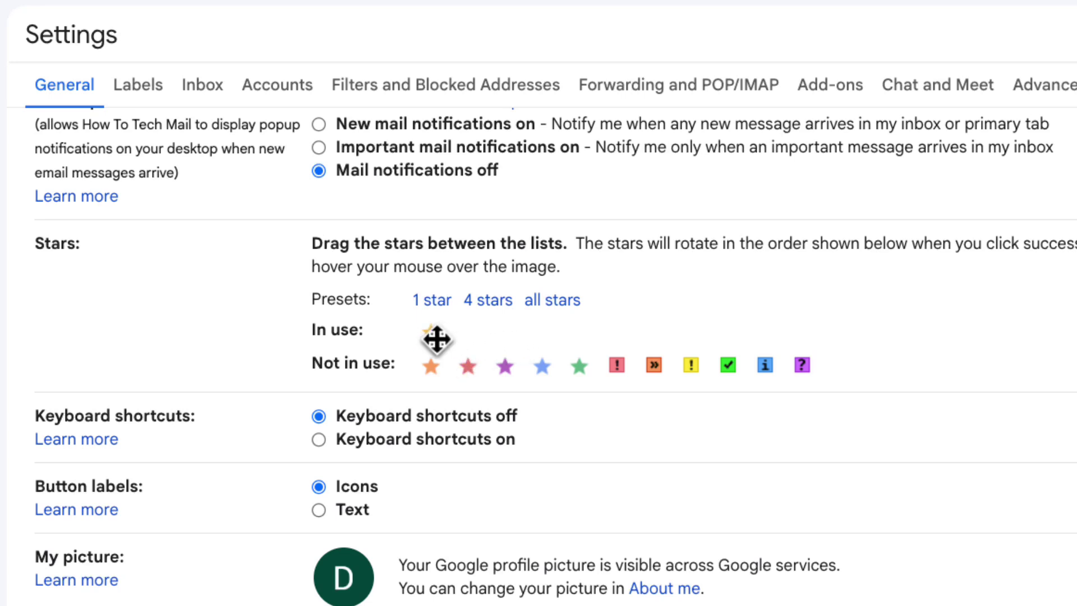
pyautogui.moveTo(439, 344); pyautogui.dragTo(452, 366)
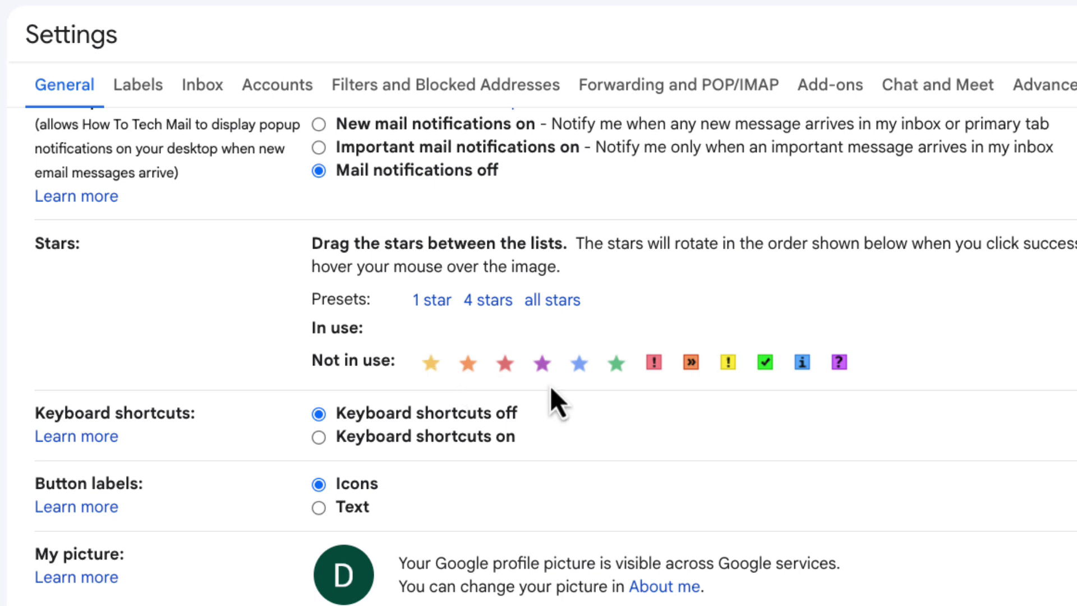
pyautogui.moveTo(656, 369); pyautogui.dragTo(613, 344)
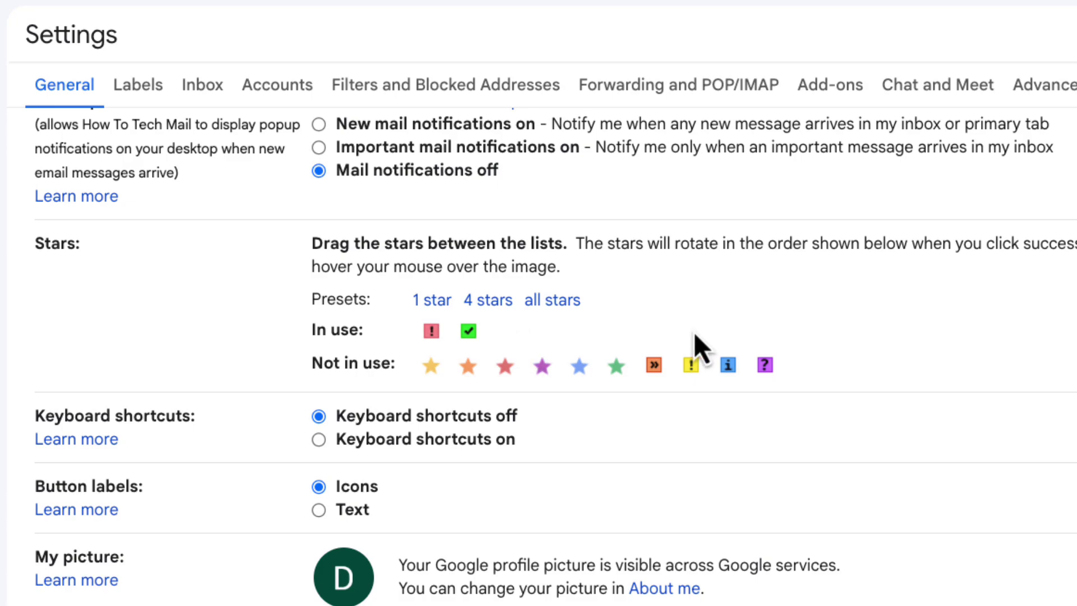
pyautogui.scroll(-15, 694, 332)
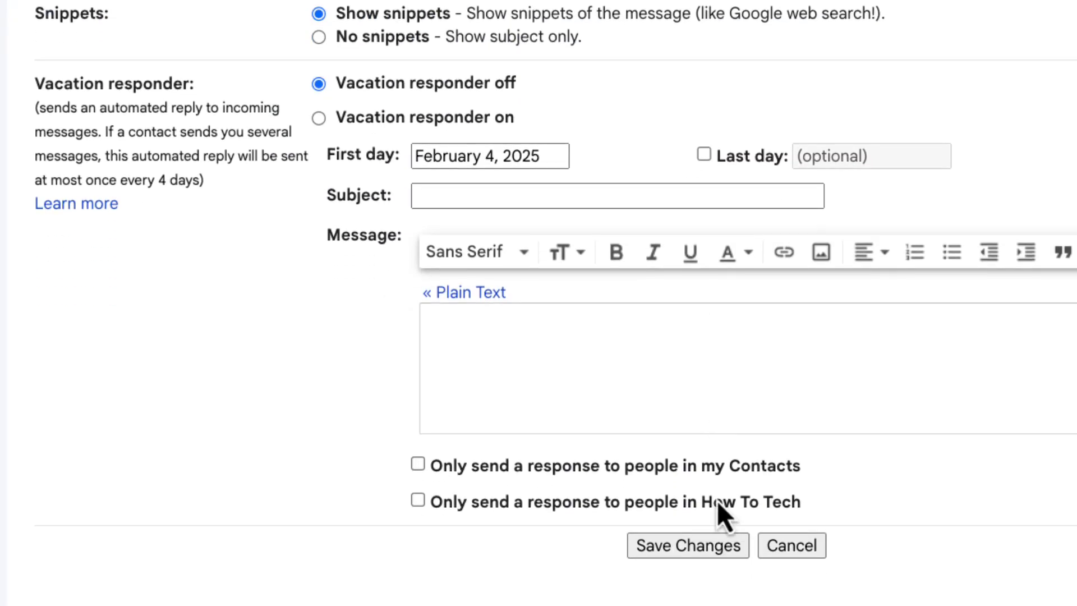
pyautogui.click(707, 544)
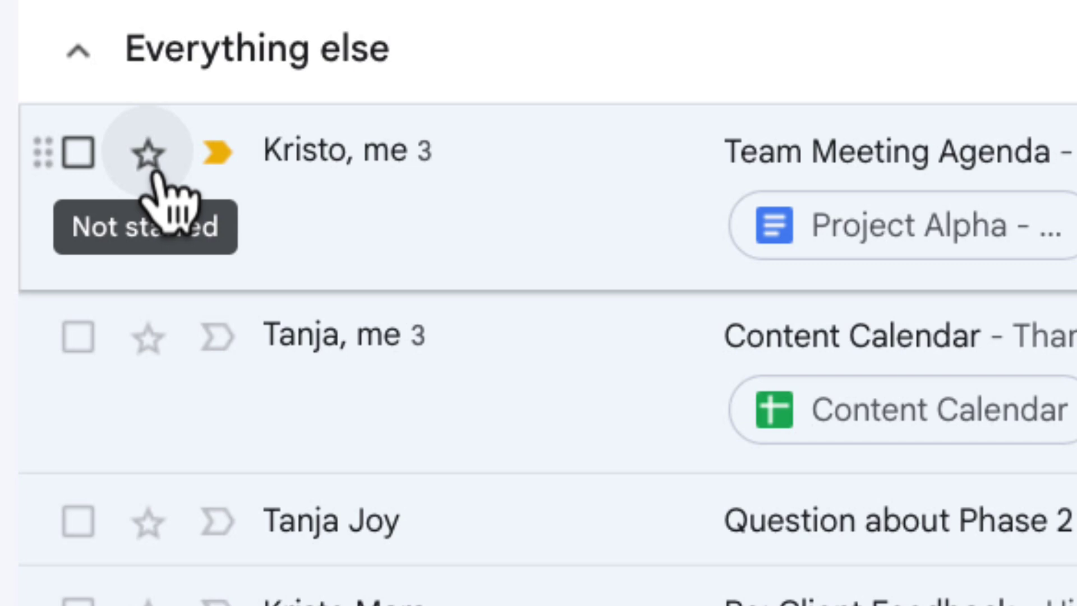
# - Mark Team Meeting Agenda, Content Calendar and Question about Phase 2 with red-bang stars
pyautogui.click(148, 154)
pyautogui.click(156, 179)
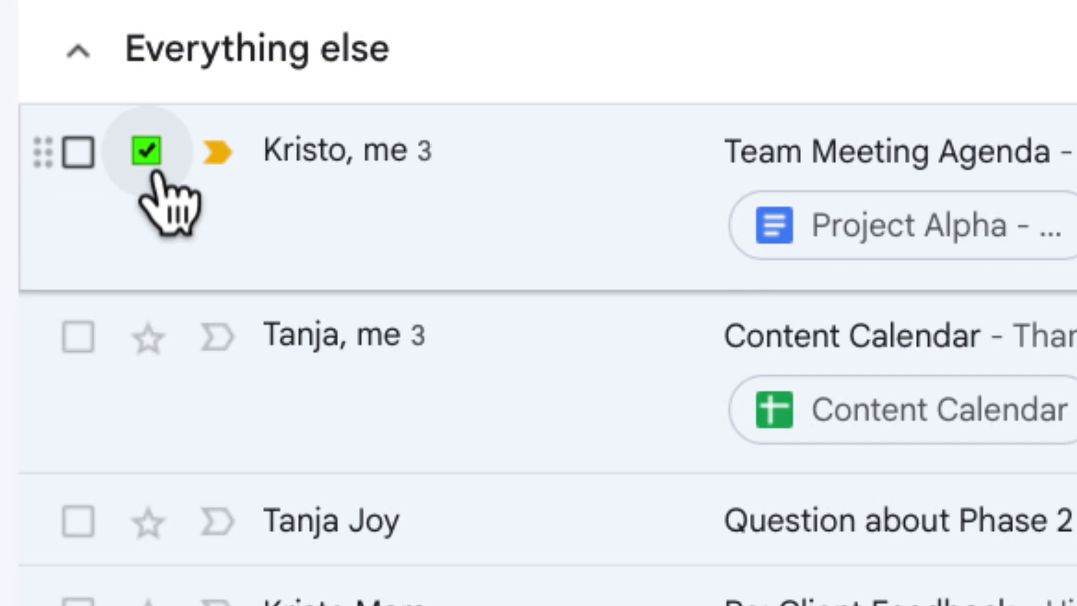
pyautogui.click(156, 179)
pyautogui.click(156, 178)
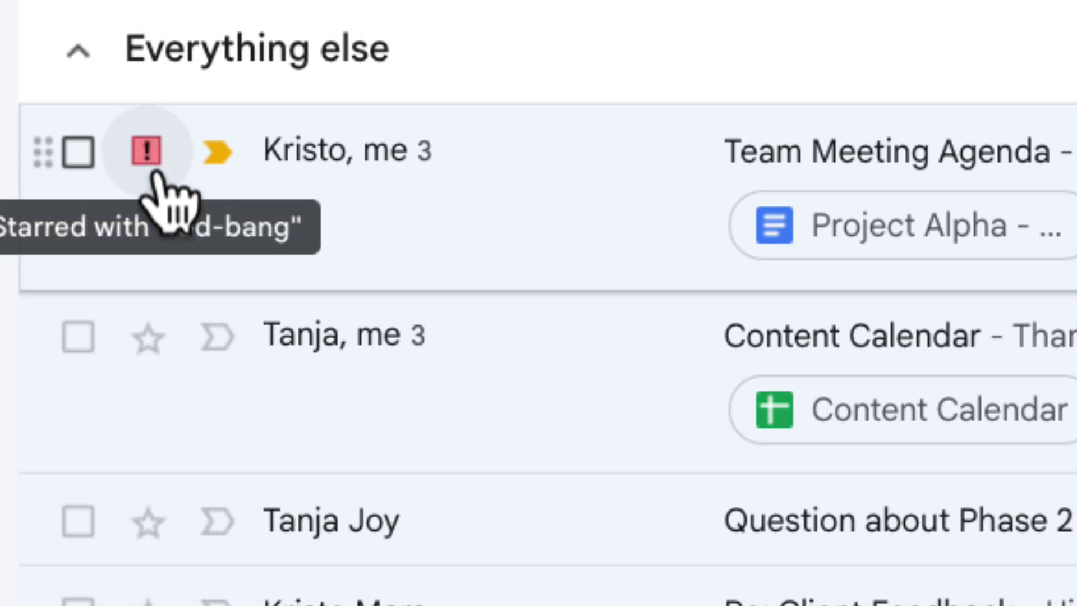
pyautogui.click(148, 355)
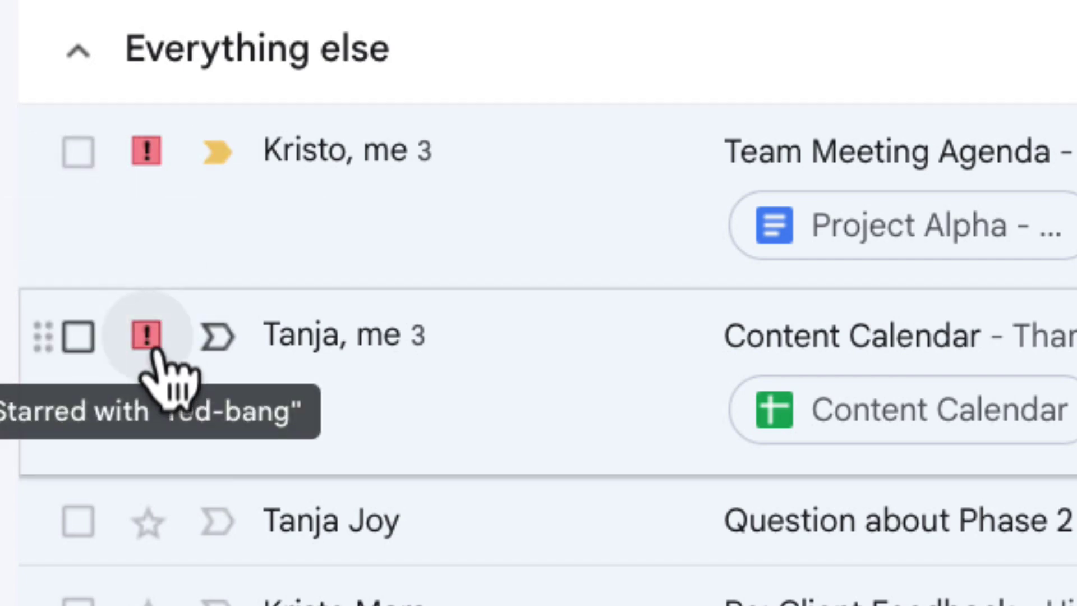
pyautogui.click(151, 535)
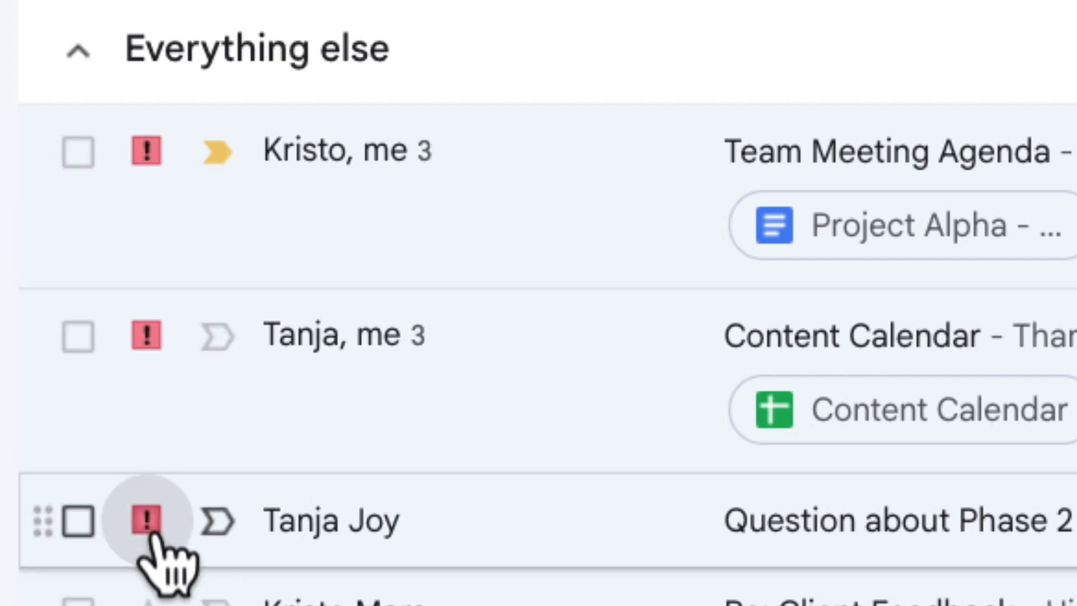